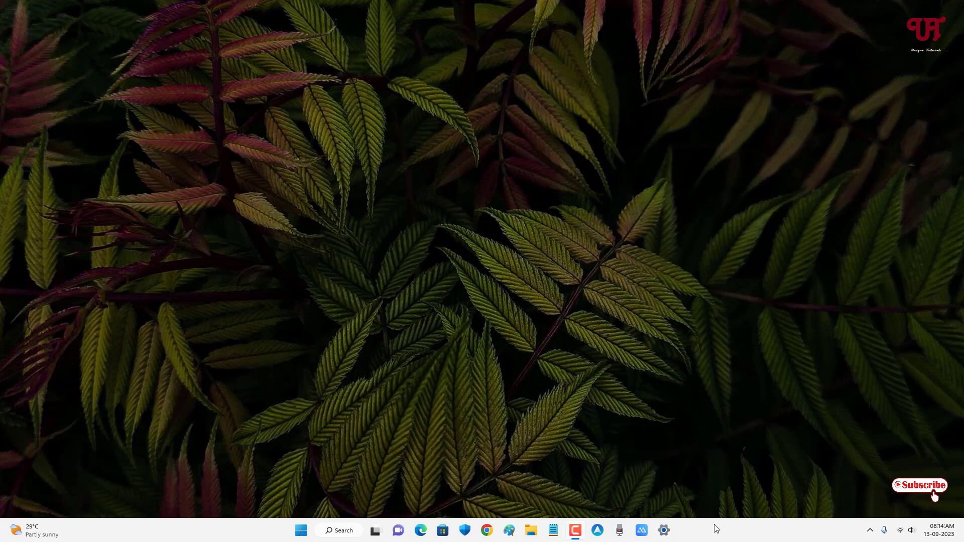
- Reach Personalization > Colors in Settings and reveal the Light, Dark and Custom mode choices
{"action": "left_click", "coordinate": [663, 531]}
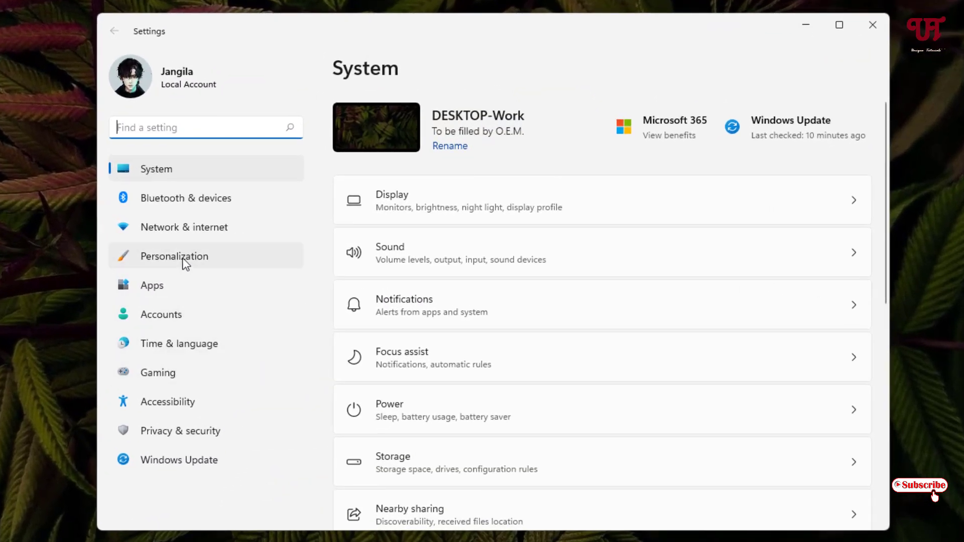
{"action": "left_click", "coordinate": [183, 258]}
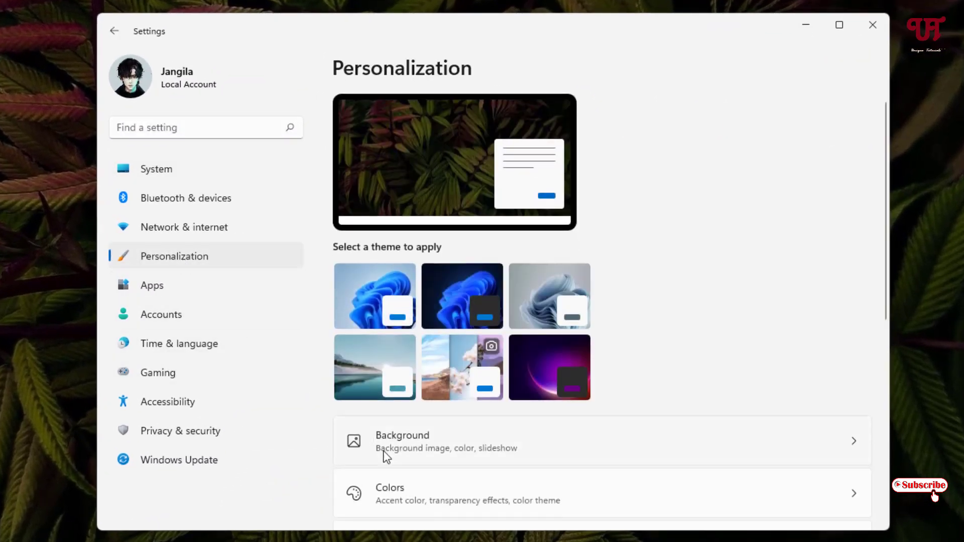
{"action": "left_click", "coordinate": [434, 494]}
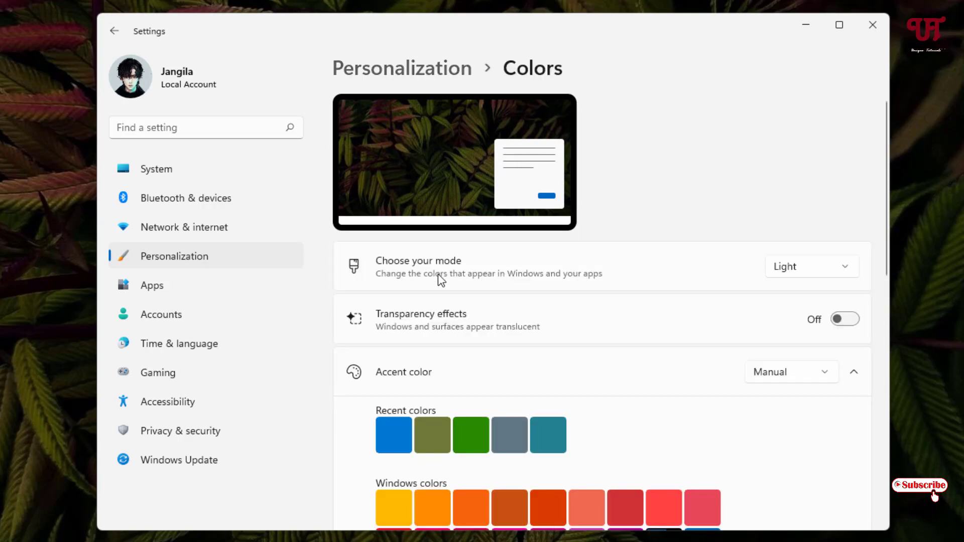
{"action": "left_click", "coordinate": [846, 268]}
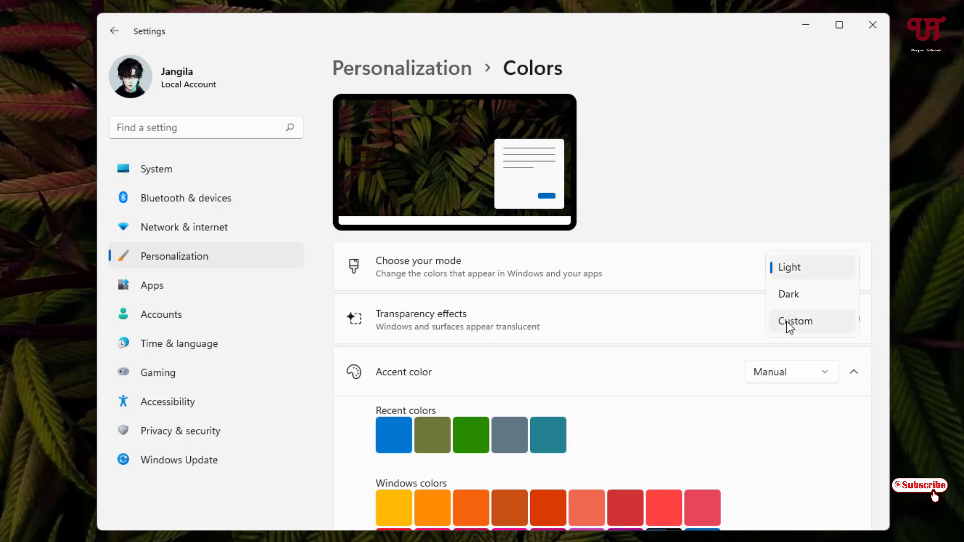
- Switch the colour mode to Dark, then to Custom so Windows and app modes are set separately
{"action": "left_click", "coordinate": [787, 296]}
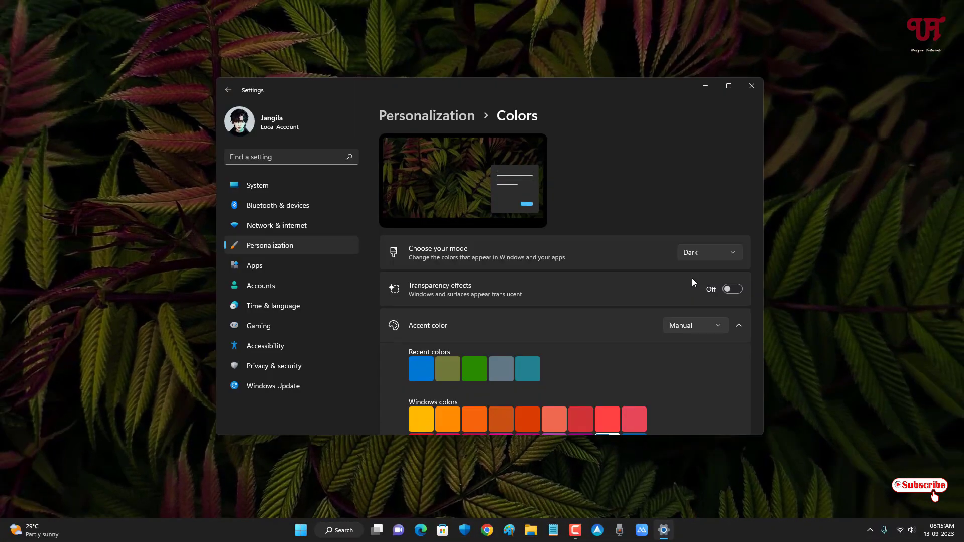
{"action": "left_click", "coordinate": [699, 256]}
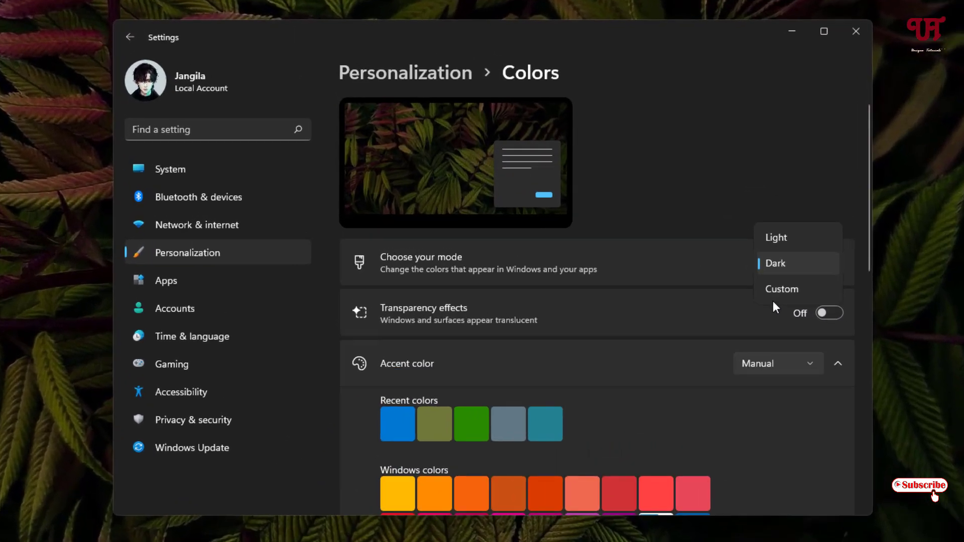
{"action": "left_click", "coordinate": [786, 290]}
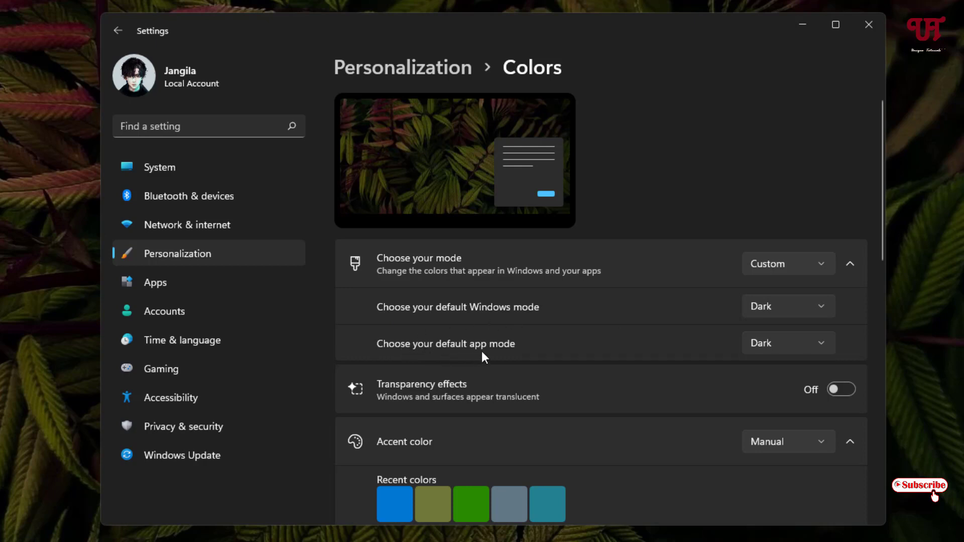
{"action": "left_click", "coordinate": [825, 311]}
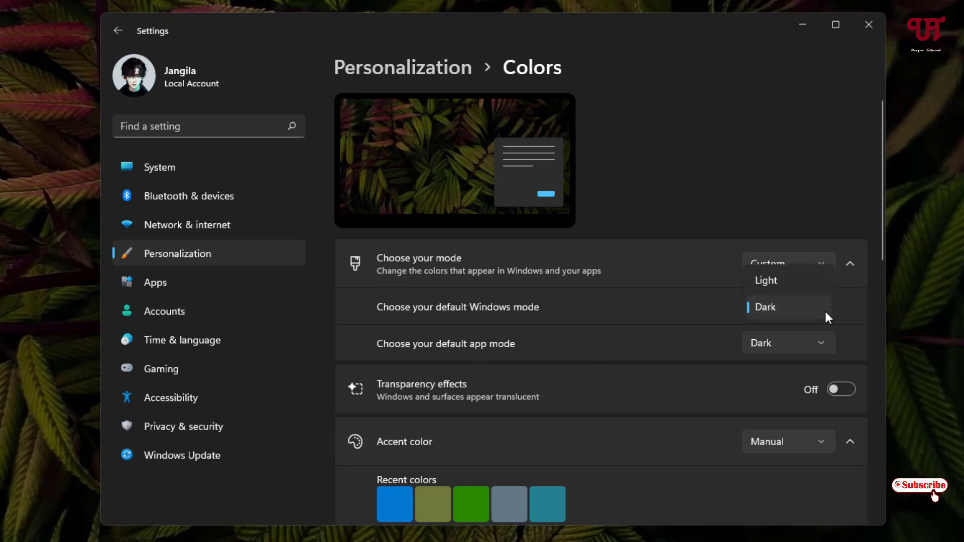
{"action": "left_click", "coordinate": [707, 329]}
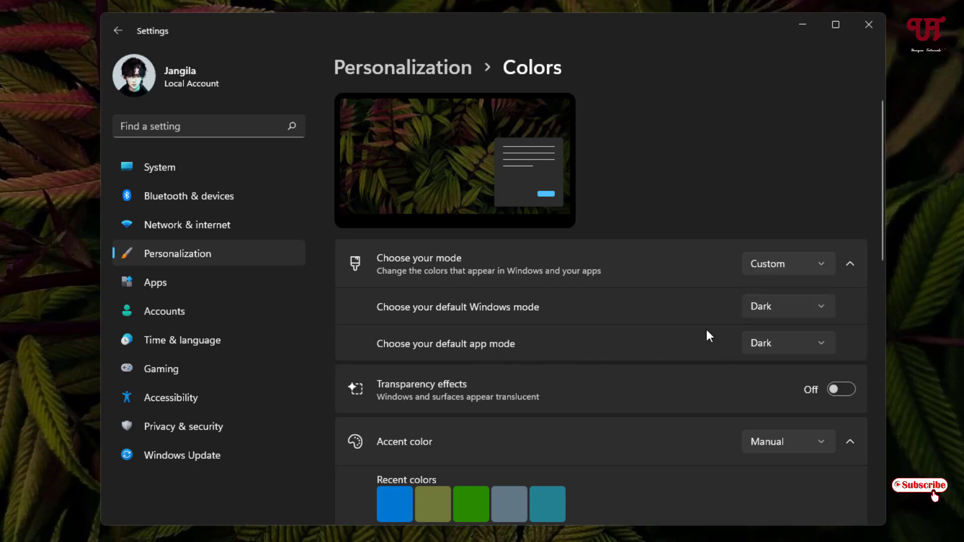
{"action": "left_click", "coordinate": [816, 345]}
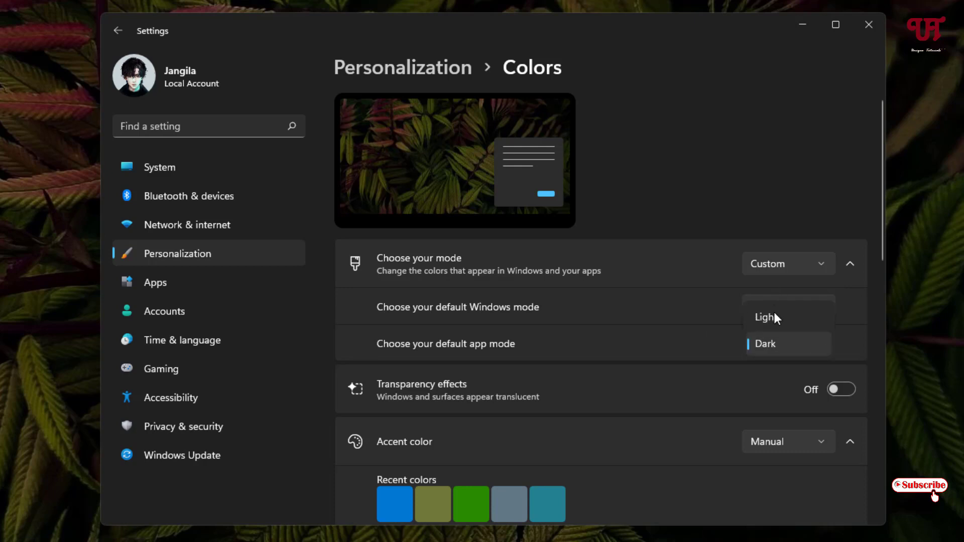
{"action": "left_click", "coordinate": [715, 236]}
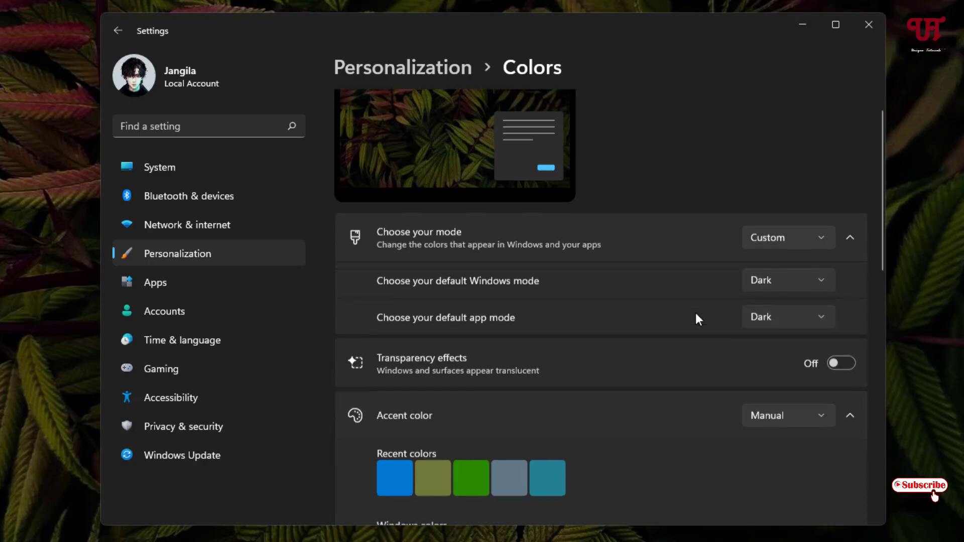
{"action": "scroll", "coordinate": [694, 316], "scroll_direction": "down", "scroll_amount": 5}
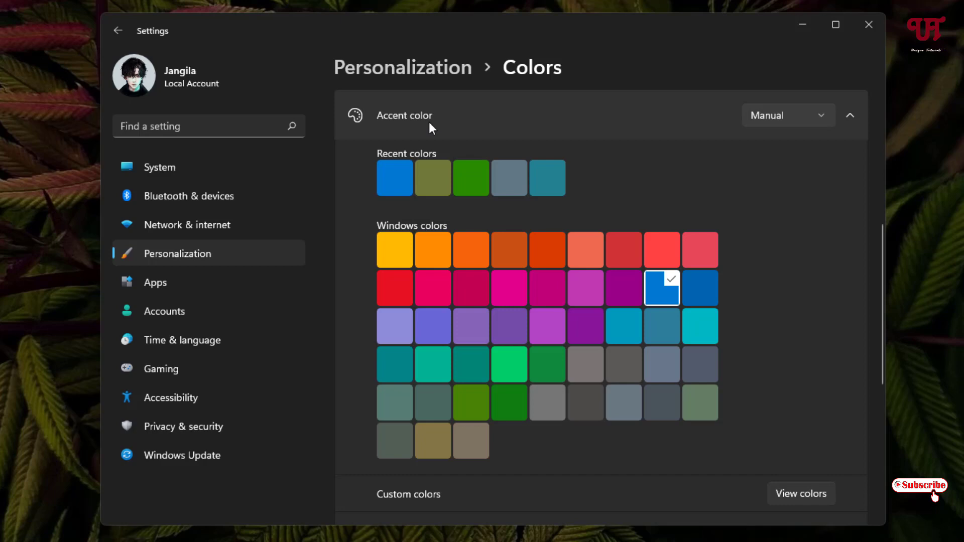
{"action": "left_click", "coordinate": [817, 121]}
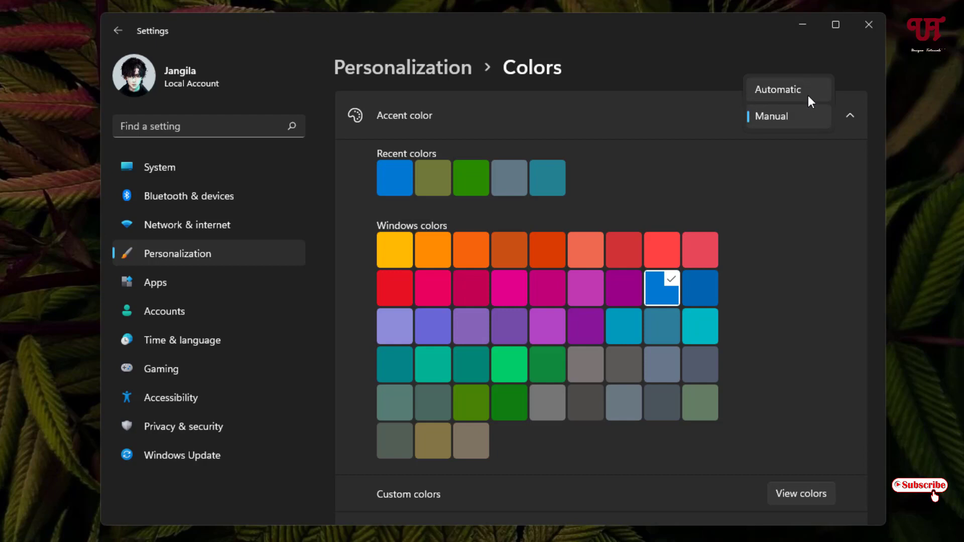
{"action": "left_click", "coordinate": [800, 117]}
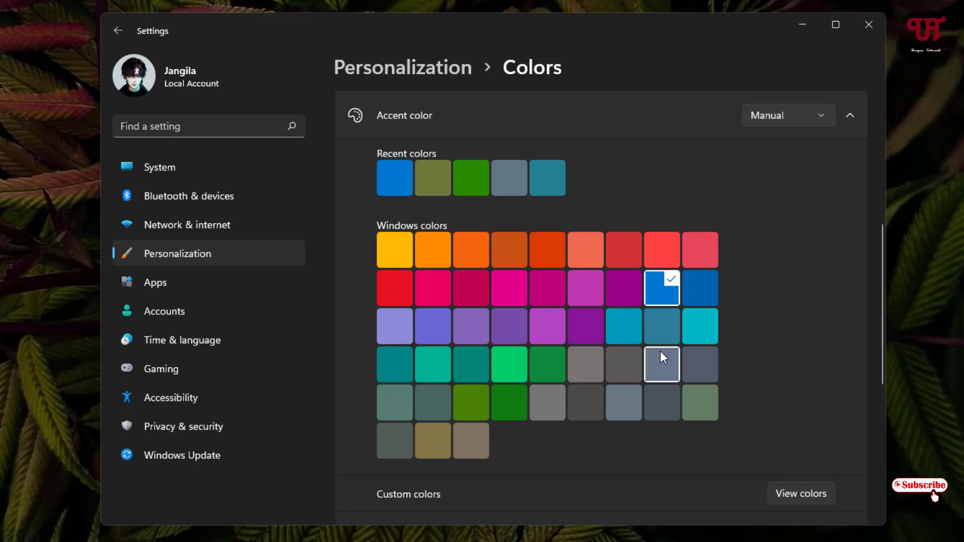
{"action": "left_click", "coordinate": [802, 494]}
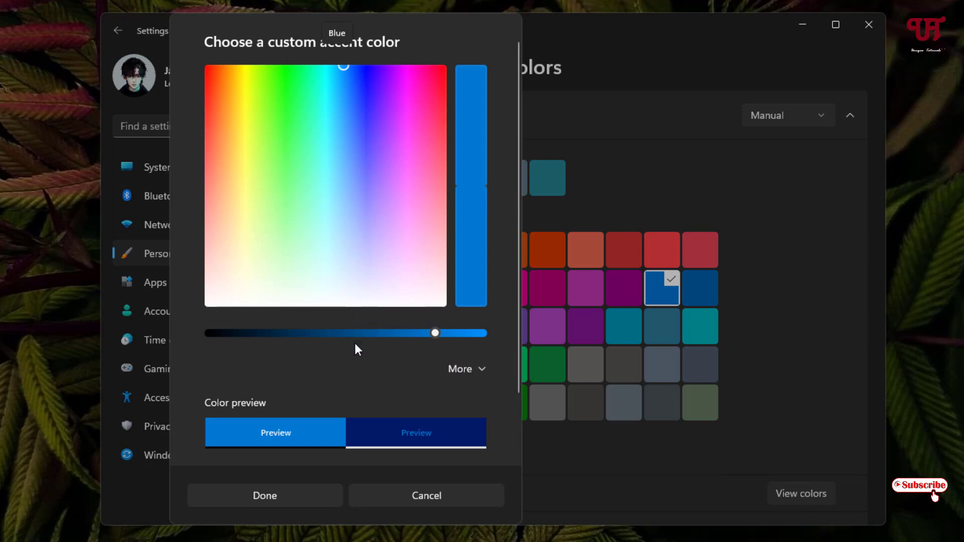
{"action": "left_click", "coordinate": [436, 496]}
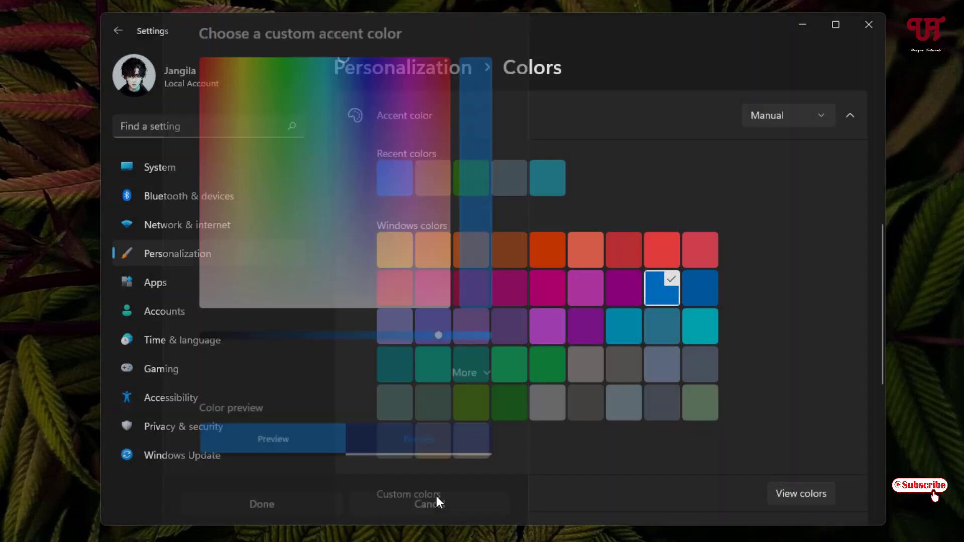
{"action": "scroll", "coordinate": [644, 462], "scroll_direction": "down", "scroll_amount": 2}
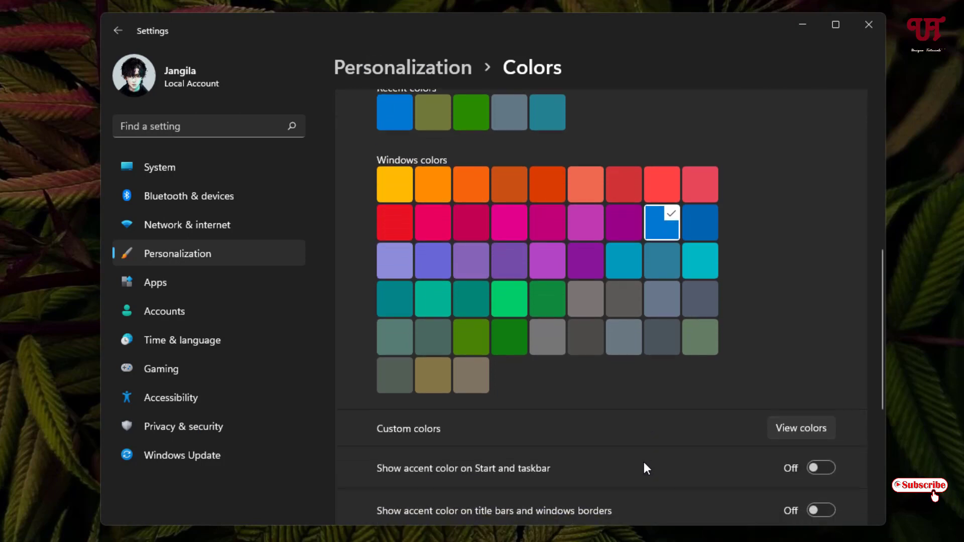
{"action": "scroll", "coordinate": [644, 462], "scroll_direction": "down", "scroll_amount": 2}
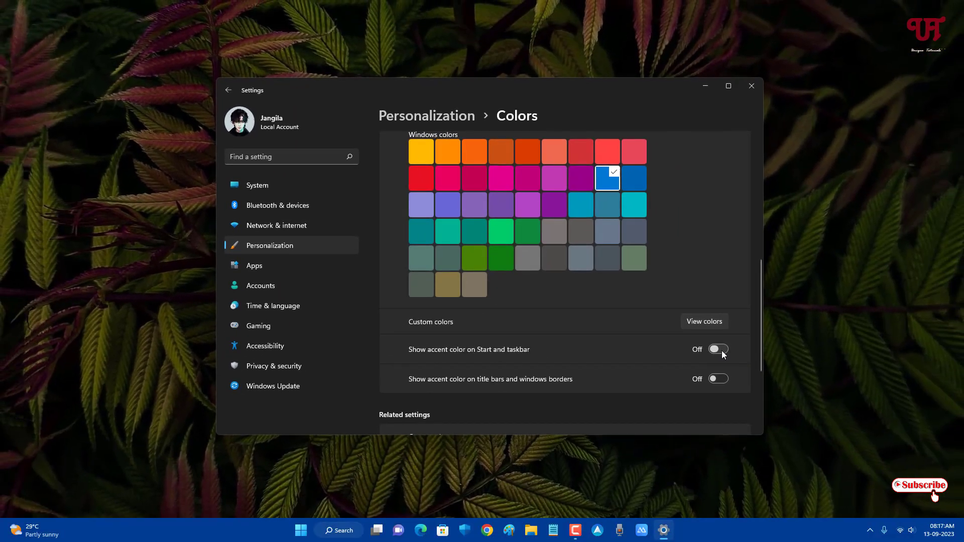
- Turn on 'Show accent color on Start and taskbar', tinting the taskbar blue
{"action": "left_click", "coordinate": [722, 351]}
{"action": "scroll", "coordinate": [587, 223], "scroll_direction": "up", "scroll_amount": 1}
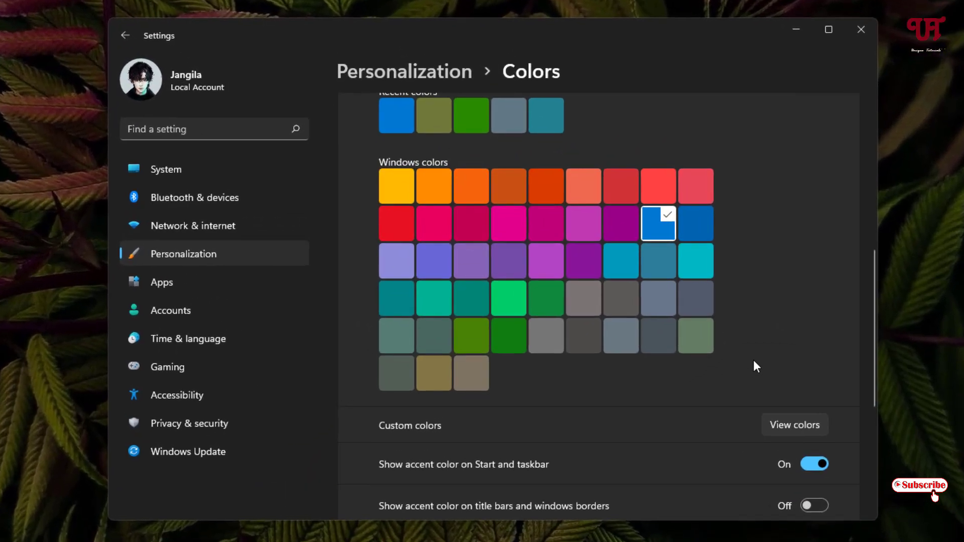
{"action": "scroll", "coordinate": [755, 365], "scroll_direction": "up", "scroll_amount": 2}
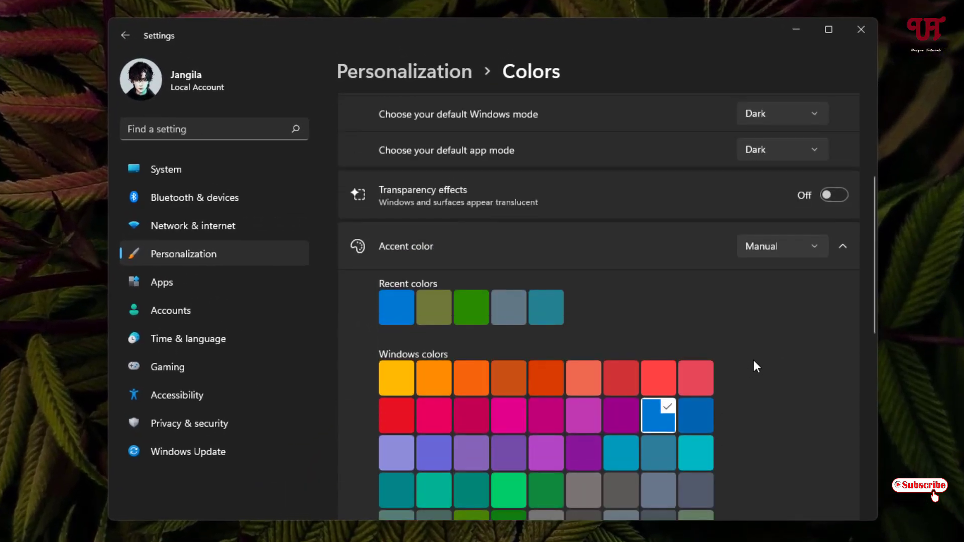
{"action": "scroll", "coordinate": [753, 360], "scroll_direction": "up", "scroll_amount": 1}
{"action": "scroll", "coordinate": [753, 360], "scroll_direction": "up", "scroll_amount": 1}
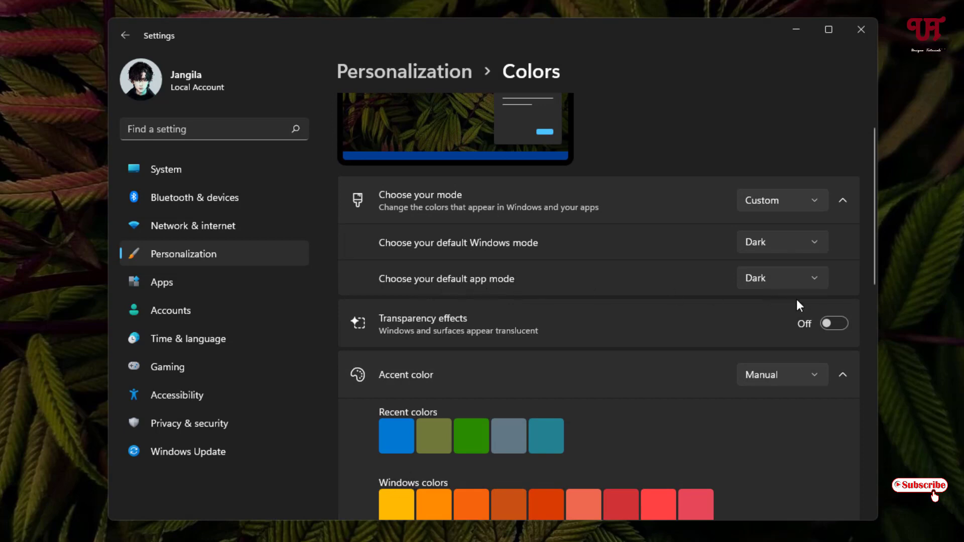
- Set the default app mode to Light while Windows mode remains Dark
{"action": "left_click", "coordinate": [814, 279]}
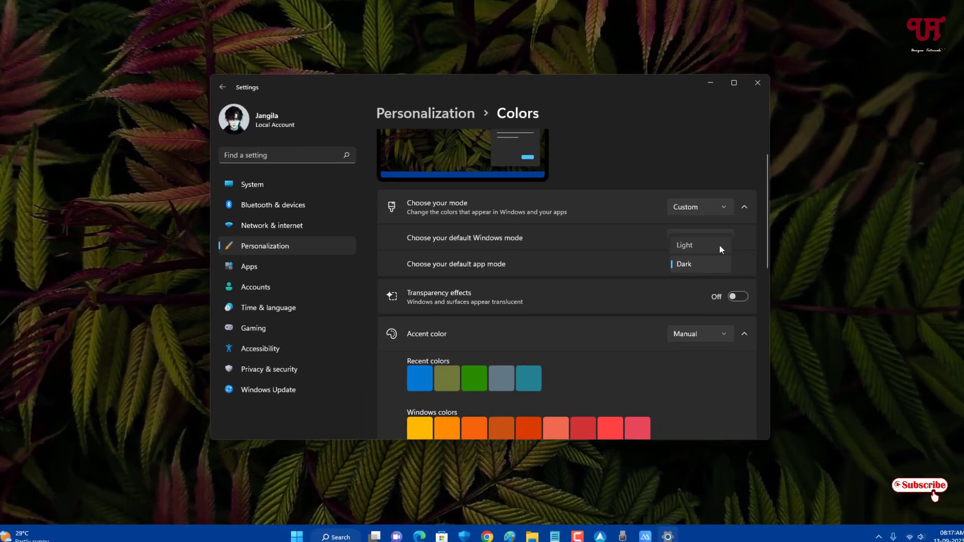
{"action": "left_click", "coordinate": [808, 255]}
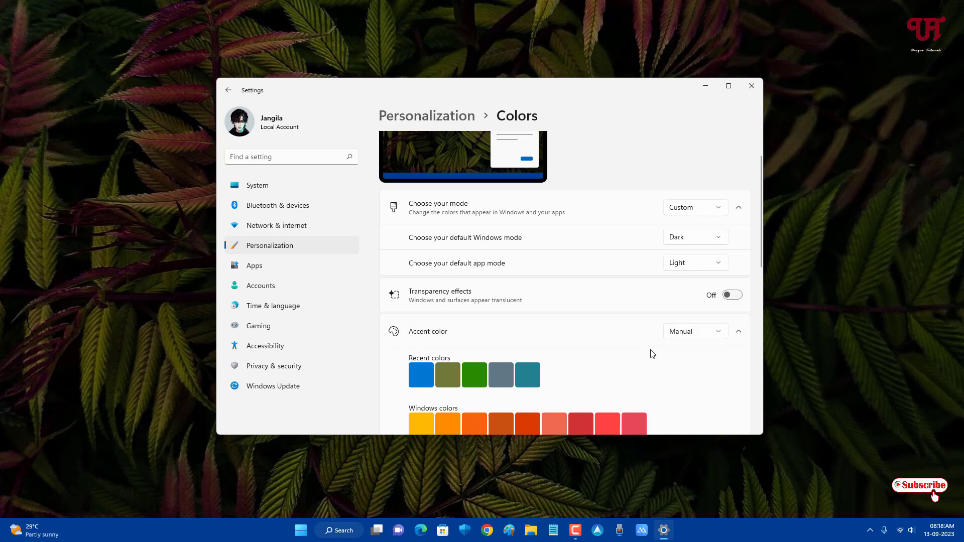
{"action": "scroll", "coordinate": [651, 354], "scroll_direction": "down", "scroll_amount": 3}
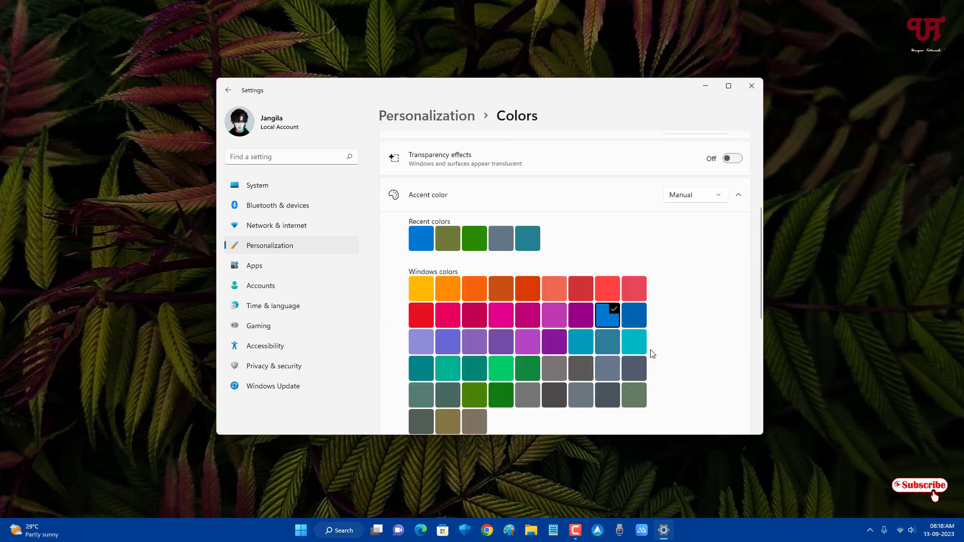
- Try green and purple accent swatches, then settle on the gold-orange swatch for the taskbar
{"action": "left_click", "coordinate": [503, 378]}
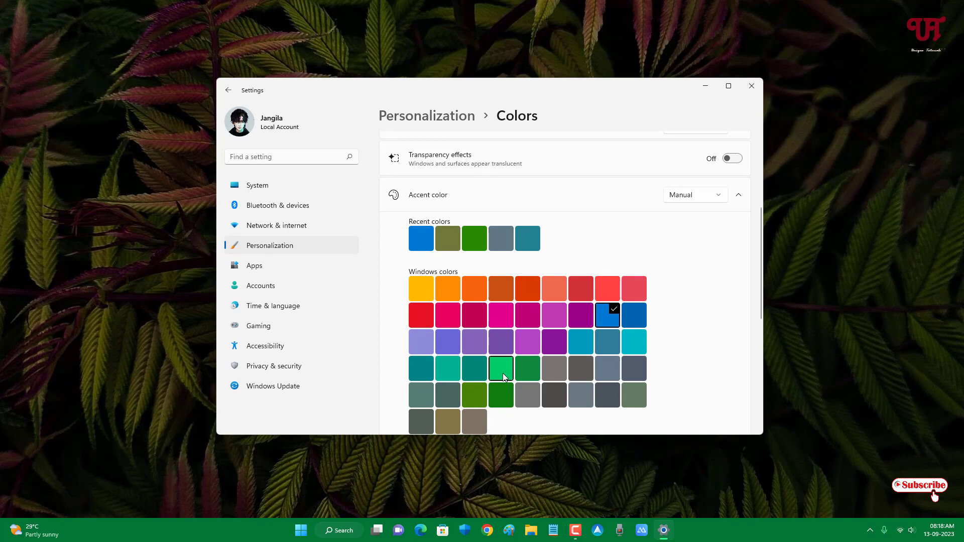
{"action": "left_click", "coordinate": [456, 351]}
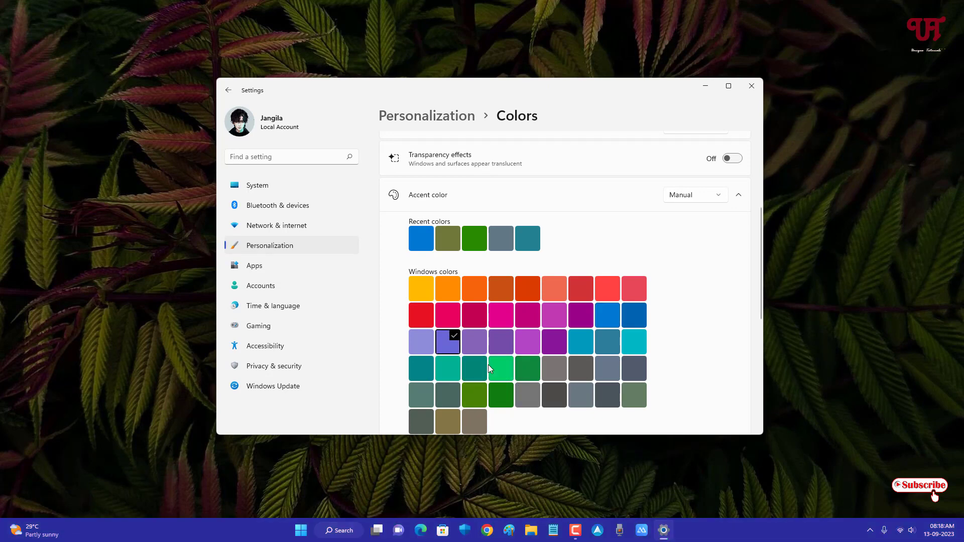
{"action": "scroll", "coordinate": [595, 393], "scroll_direction": "down", "scroll_amount": 1}
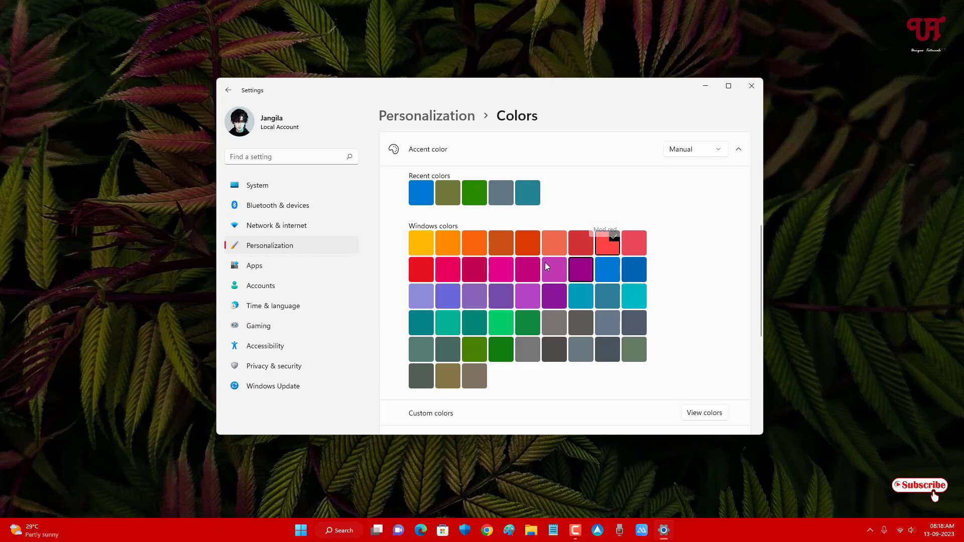
{"action": "left_click", "coordinate": [421, 242]}
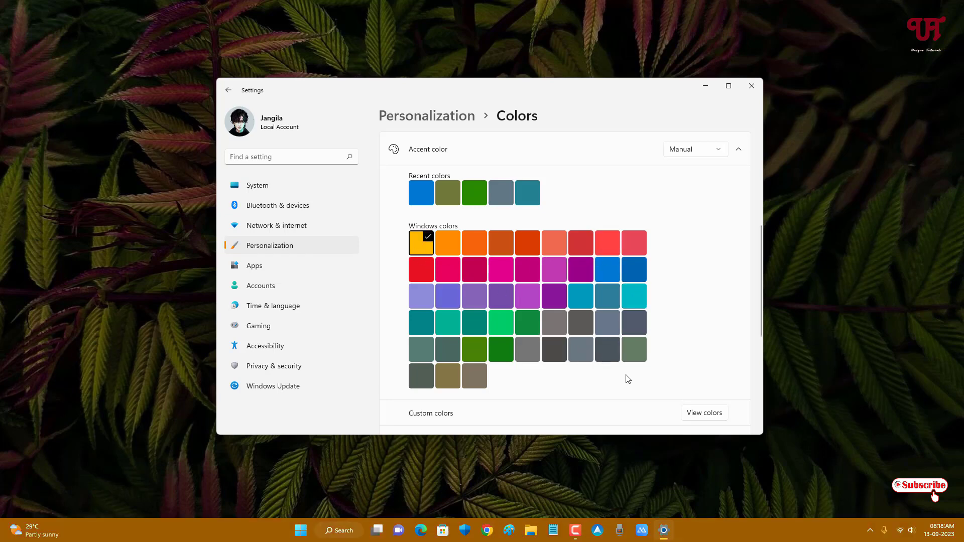
{"action": "scroll", "coordinate": [626, 379], "scroll_direction": "up", "scroll_amount": 3}
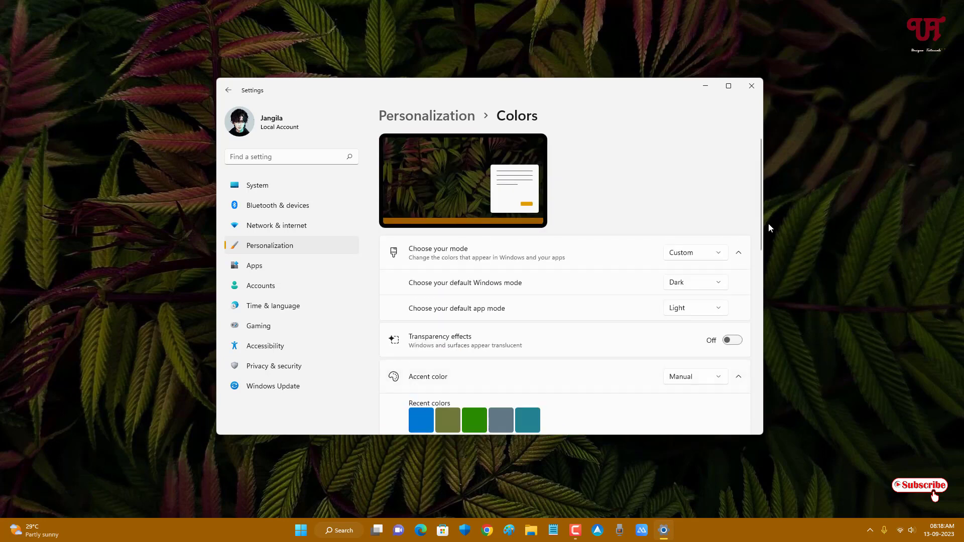
- Close Settings, leaving the dark desktop with its gold-orange taskbar
{"action": "left_click", "coordinate": [751, 86]}
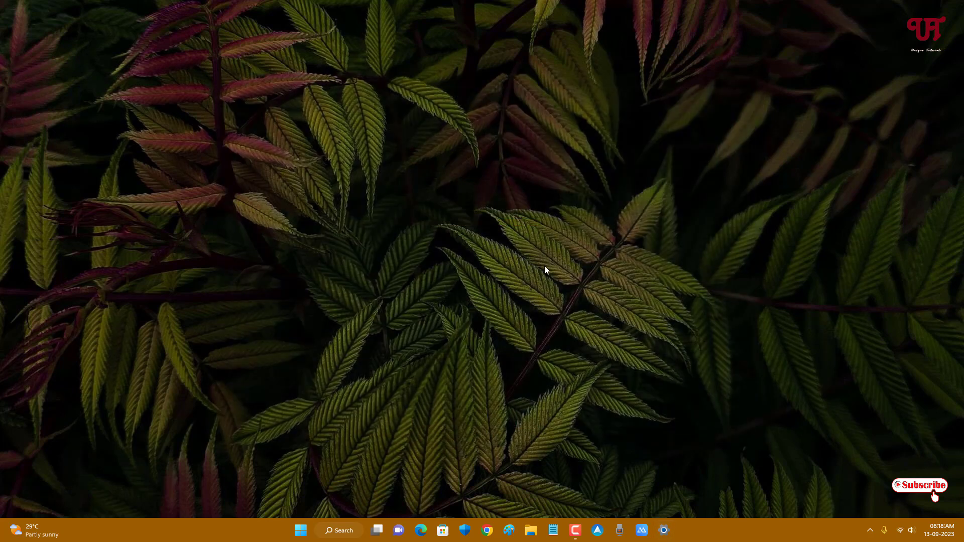